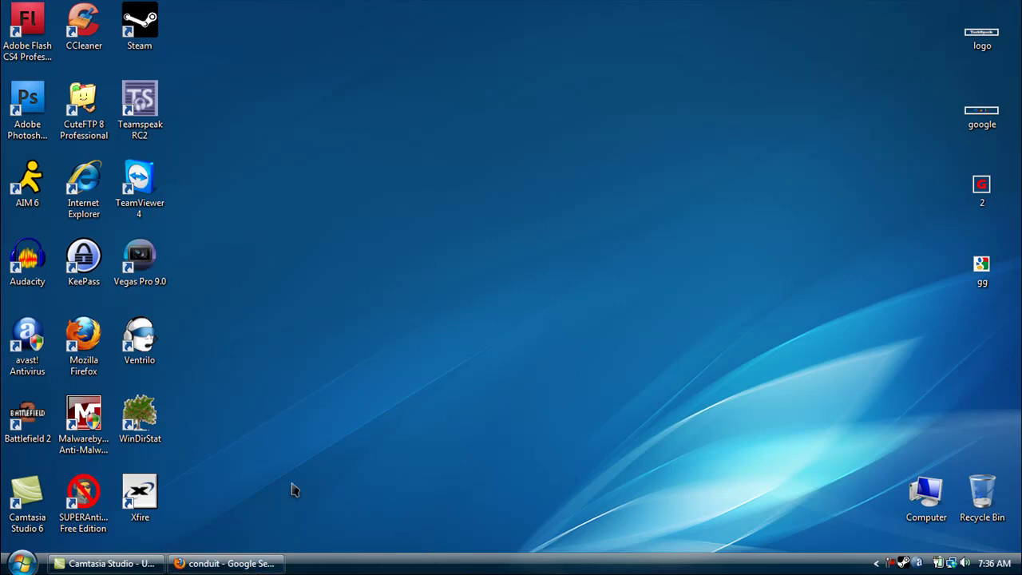
# Switch to Firefox and look at the toolbar's E-mail Notifier settings and weather forecast.
pyautogui.click(226, 563)
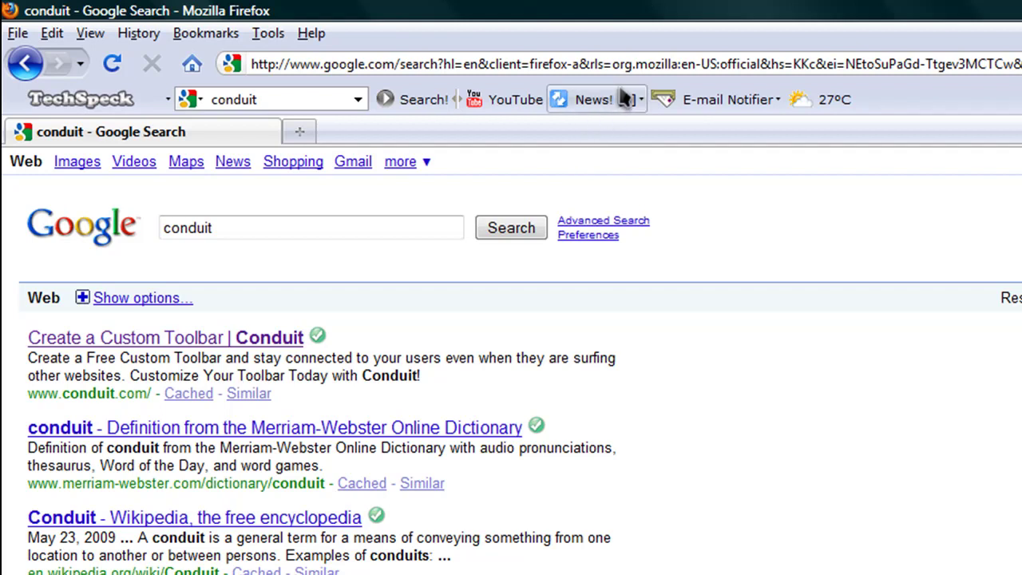
pyautogui.click(738, 100)
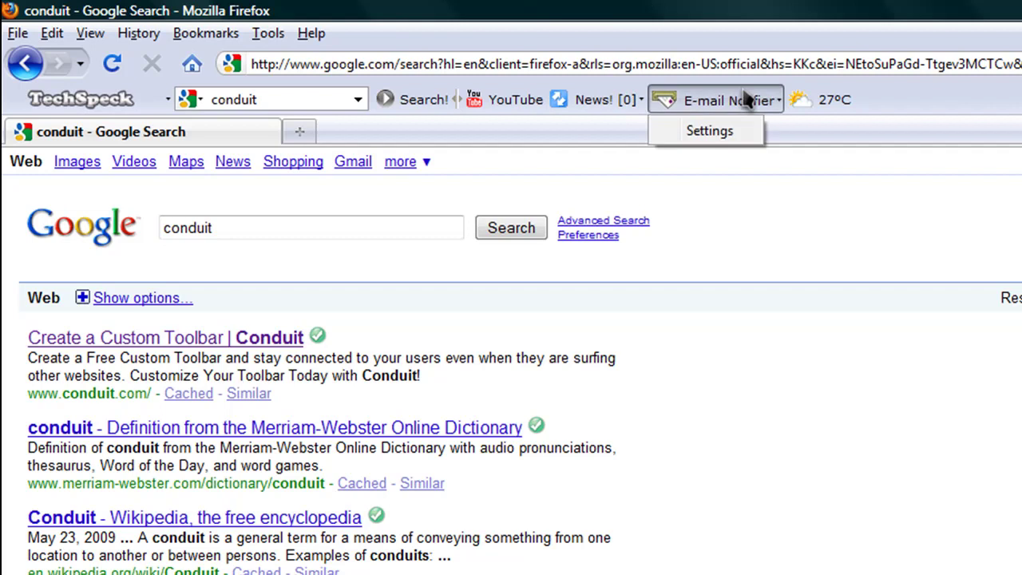
pyautogui.click(728, 137)
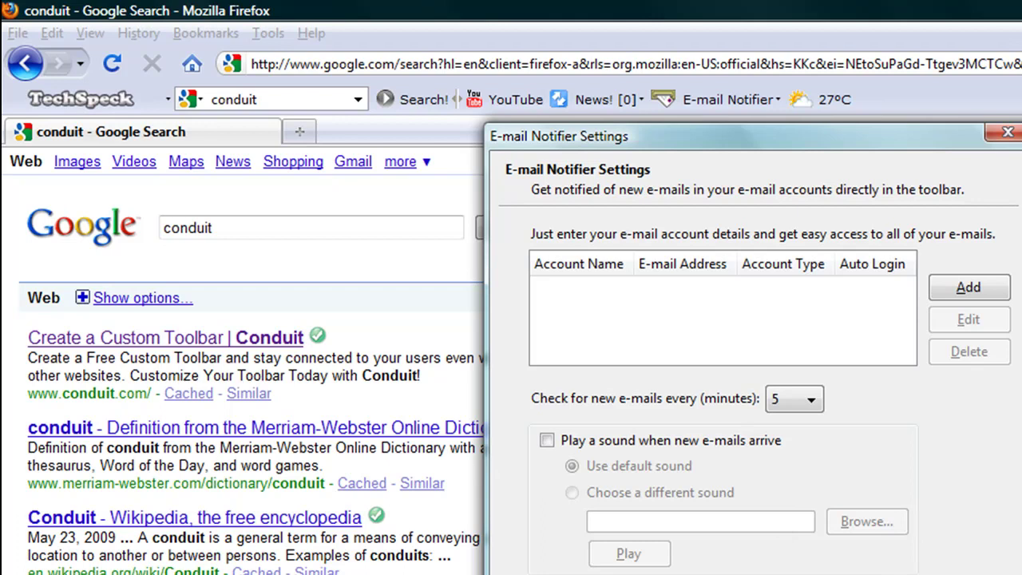
pyautogui.press('Escape')
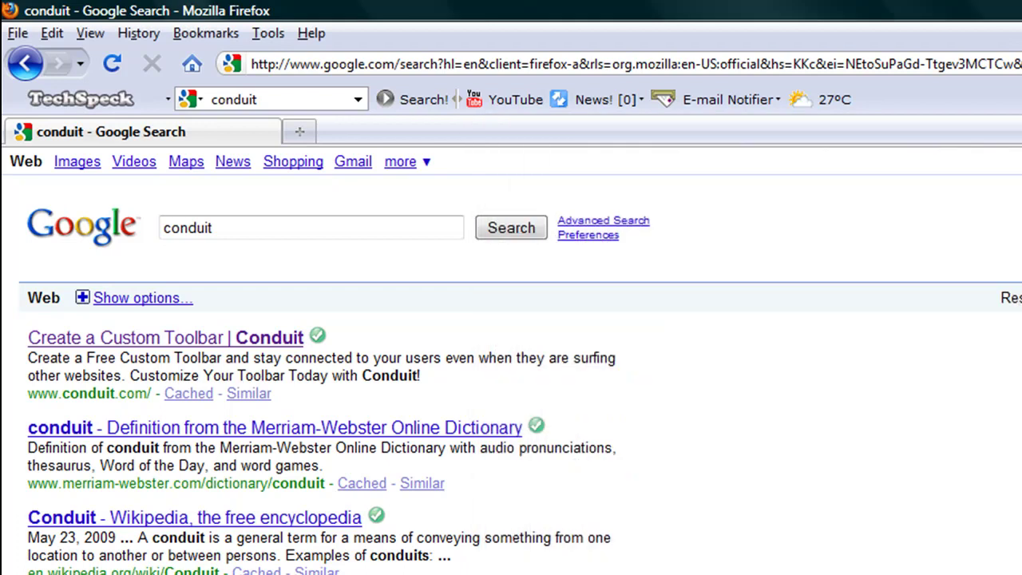
pyautogui.click(841, 103)
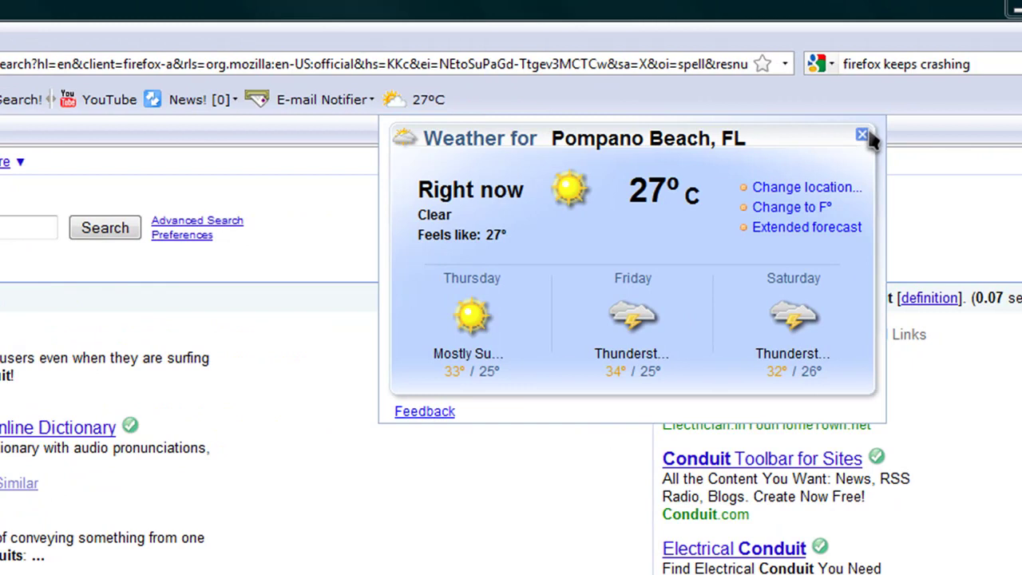
pyautogui.click(863, 136)
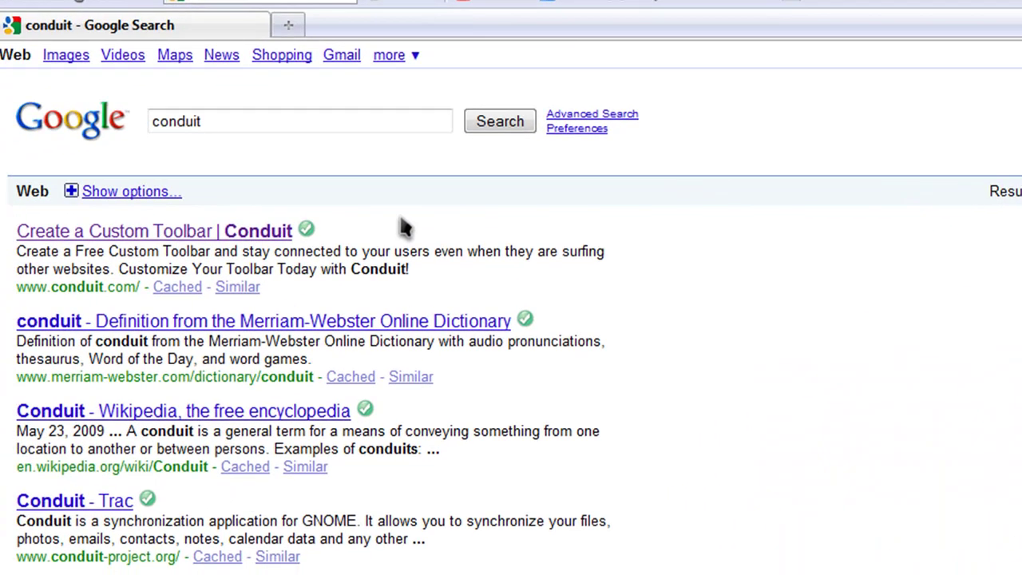
# Open the Conduit custom toolbar site from the search results and sign in to the publisher account.
pyautogui.click(223, 238)
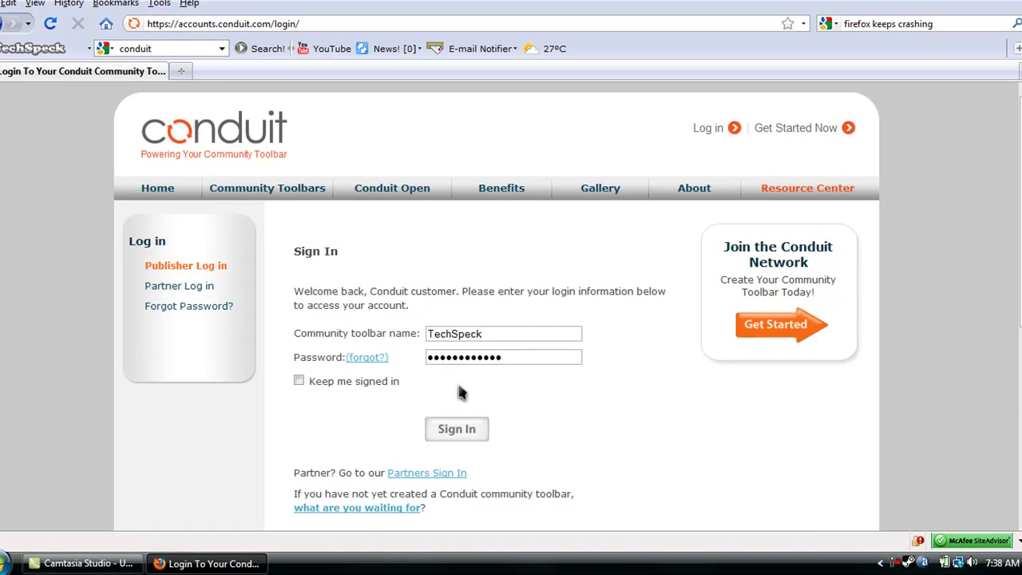
pyautogui.click(469, 432)
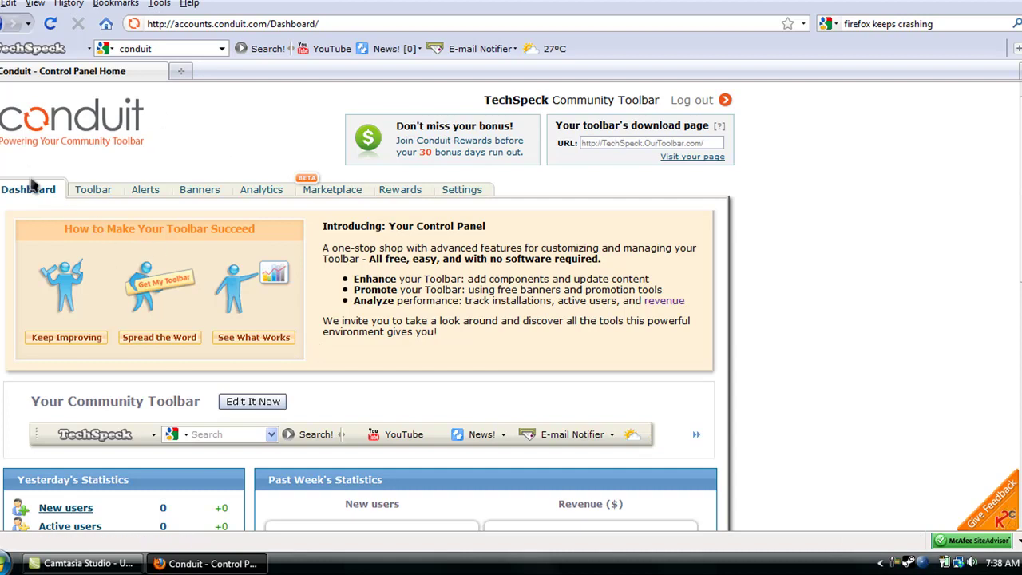
# Look over the control panel dashboard, including the toolbar preview, yesterday's statistics, overall performance and past week's statistics.
pyautogui.scroll(-6, 32, 183)
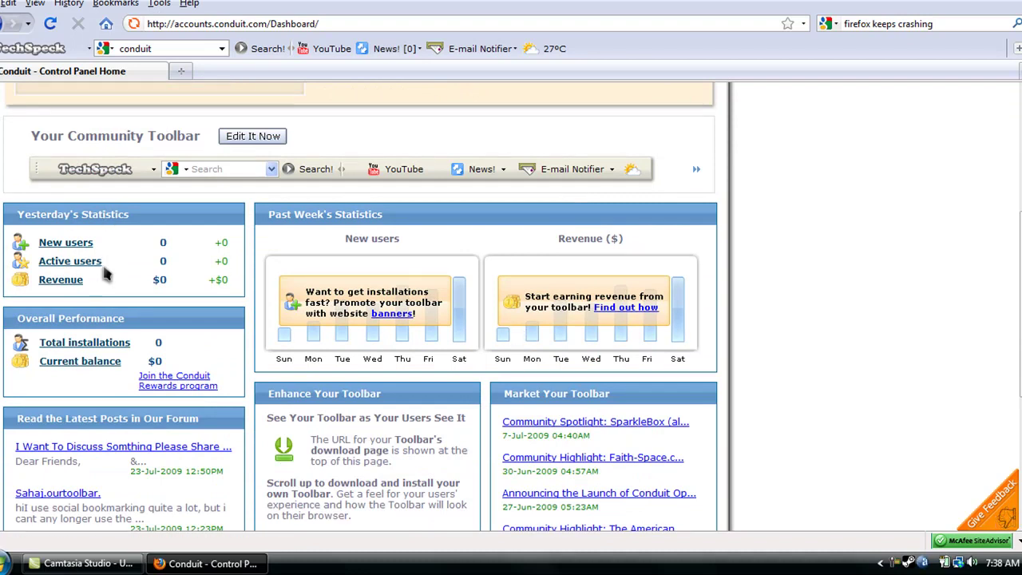
pyautogui.scroll(-5, 201, 283)
pyautogui.scroll(7, 256, 383)
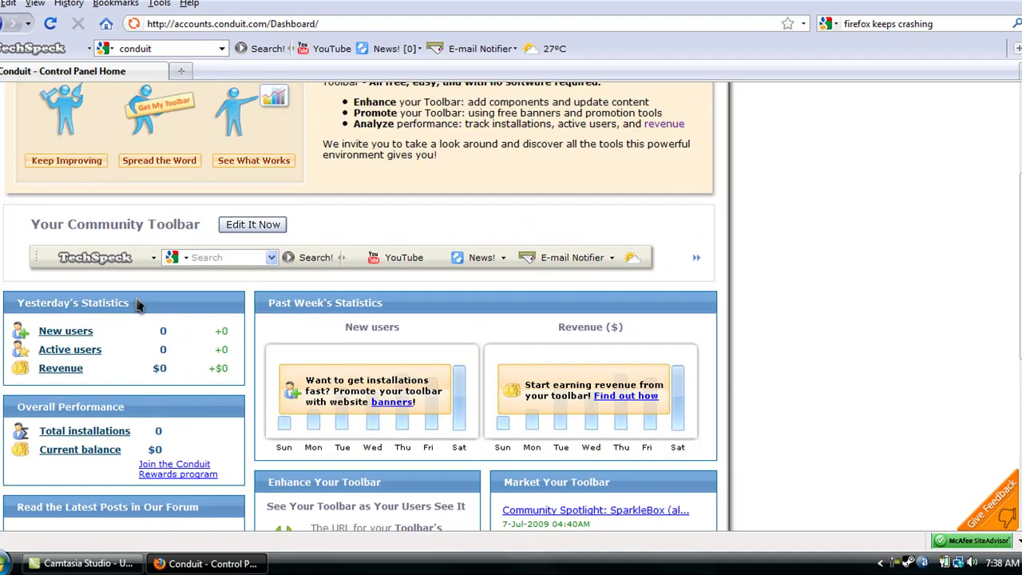
pyautogui.scroll(3, 154, 368)
pyautogui.scroll(-2, 199, 383)
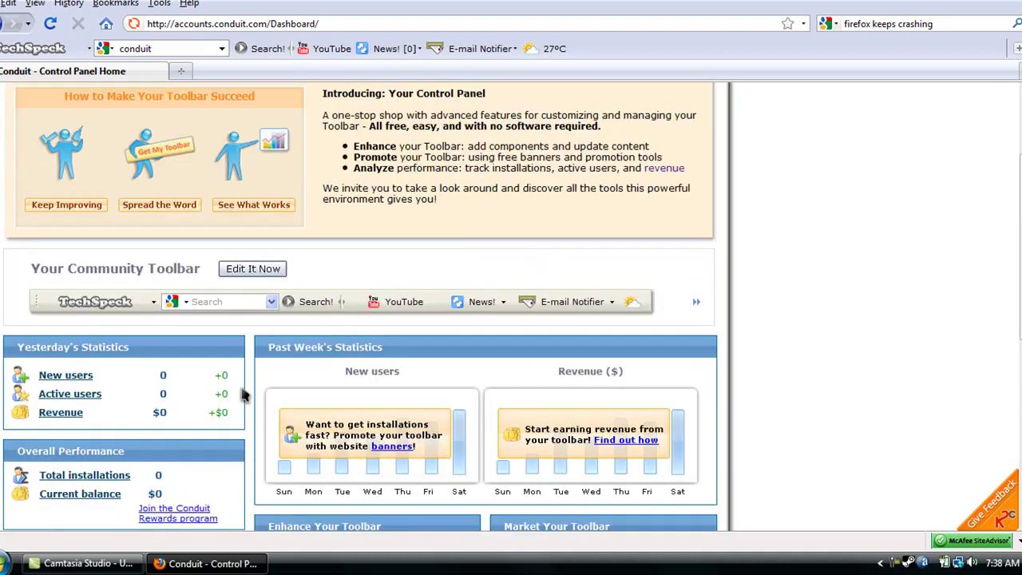
pyautogui.scroll(3, 152, 361)
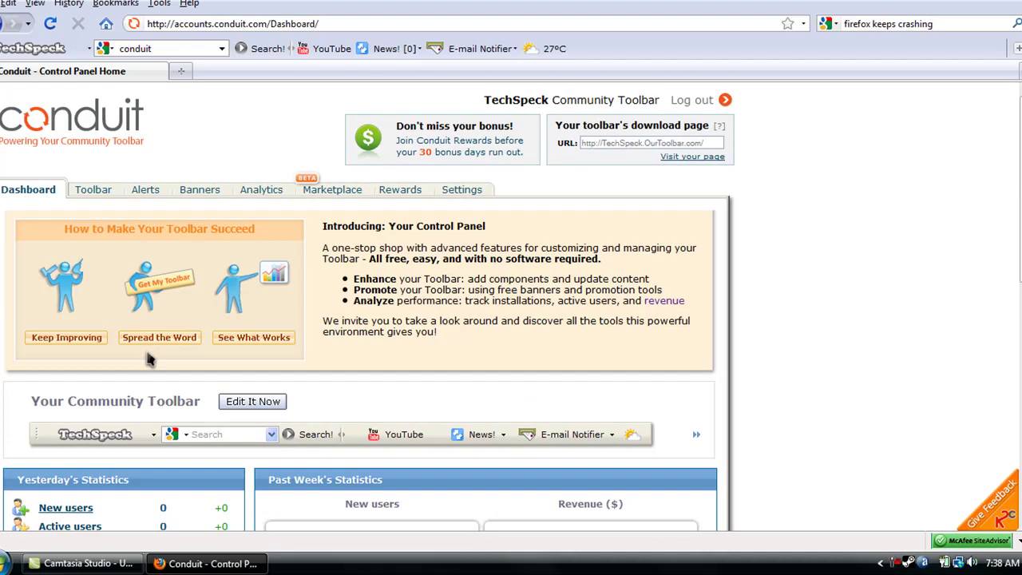
# Open the toolbar editor and review the existing toolbar components with their edit options.
pyautogui.click(93, 192)
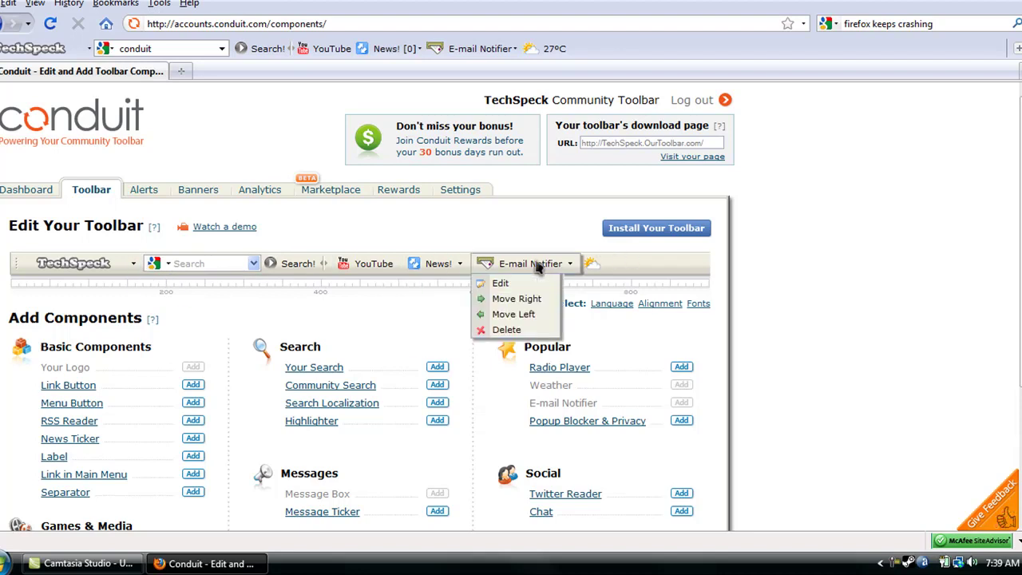
pyautogui.moveTo(94, 269)
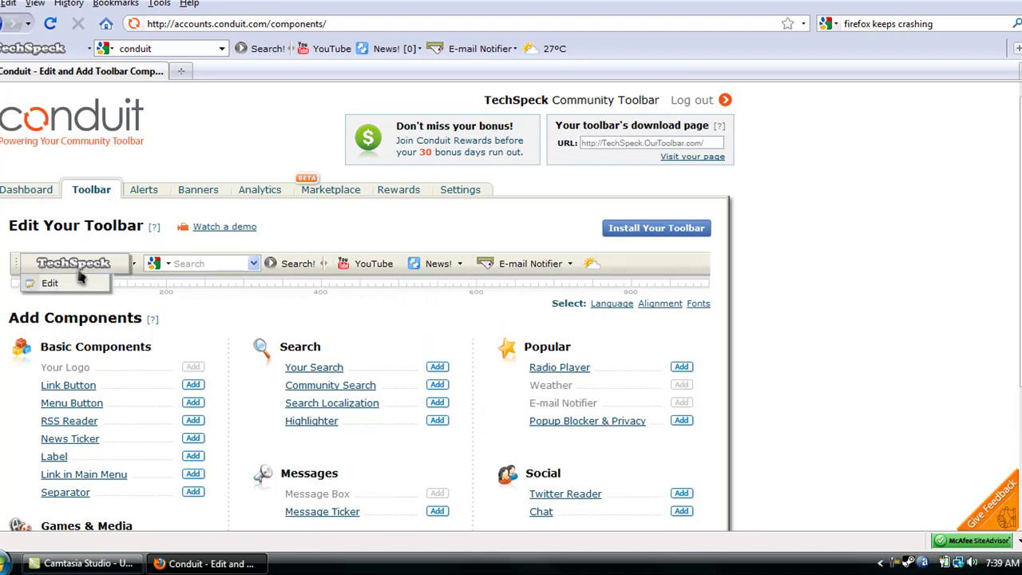
pyautogui.scroll(-3, 4, 362)
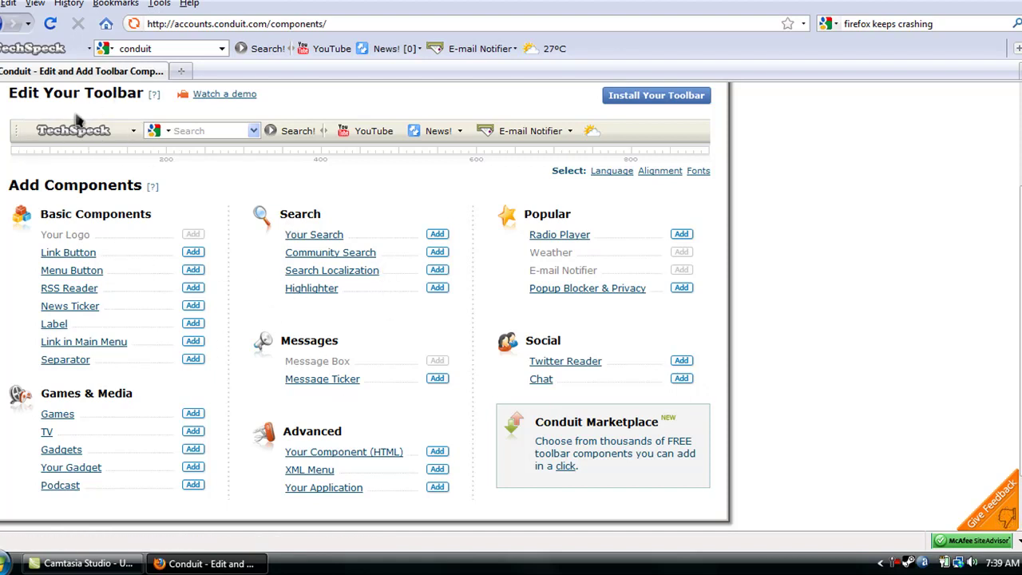
pyautogui.moveTo(77, 137)
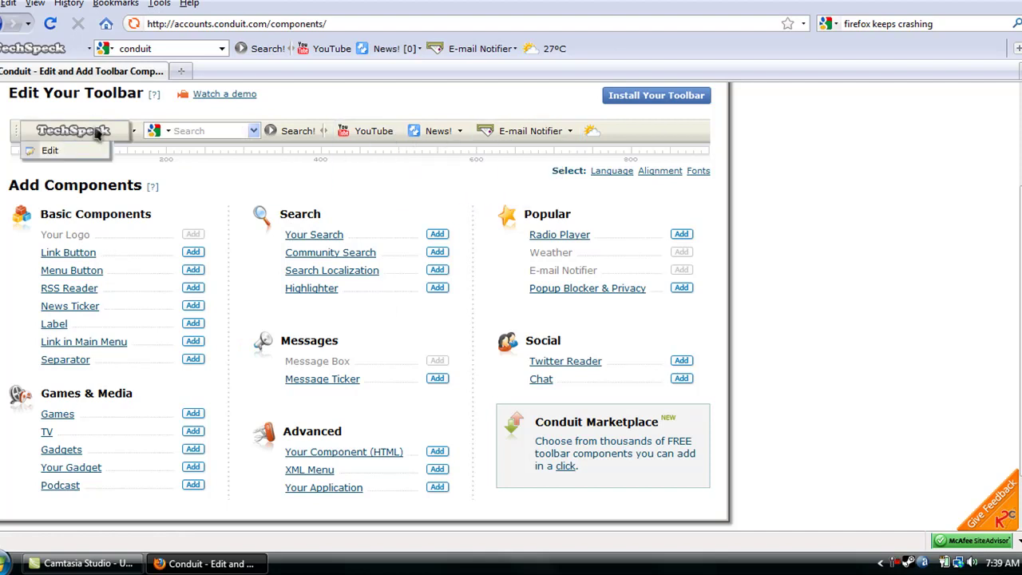
pyautogui.moveTo(156, 131)
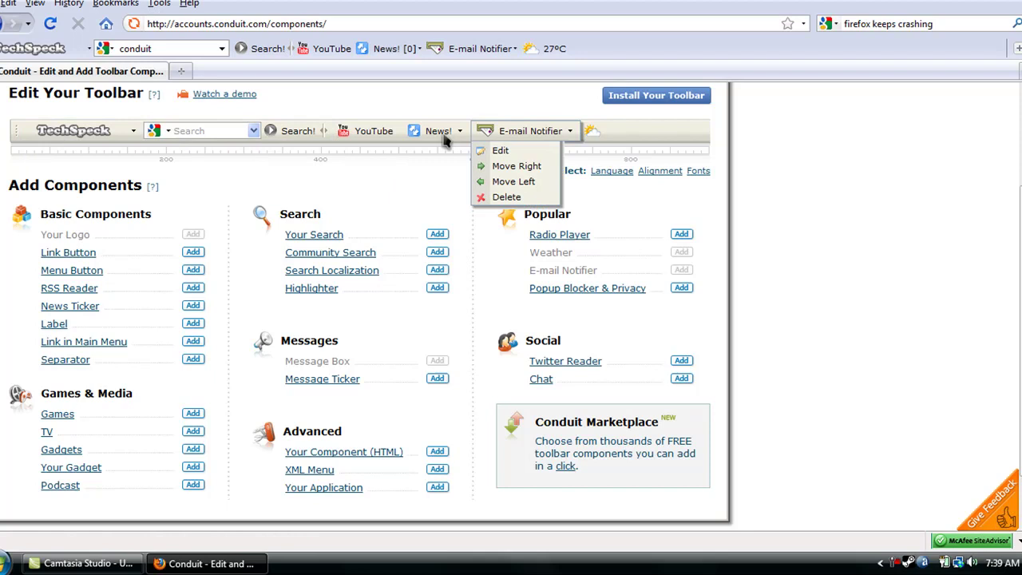
# Open the YouTube link button for editing, examine its icon, text, destination URL and hint settings, and cancel the edit.
pyautogui.moveTo(349, 141)
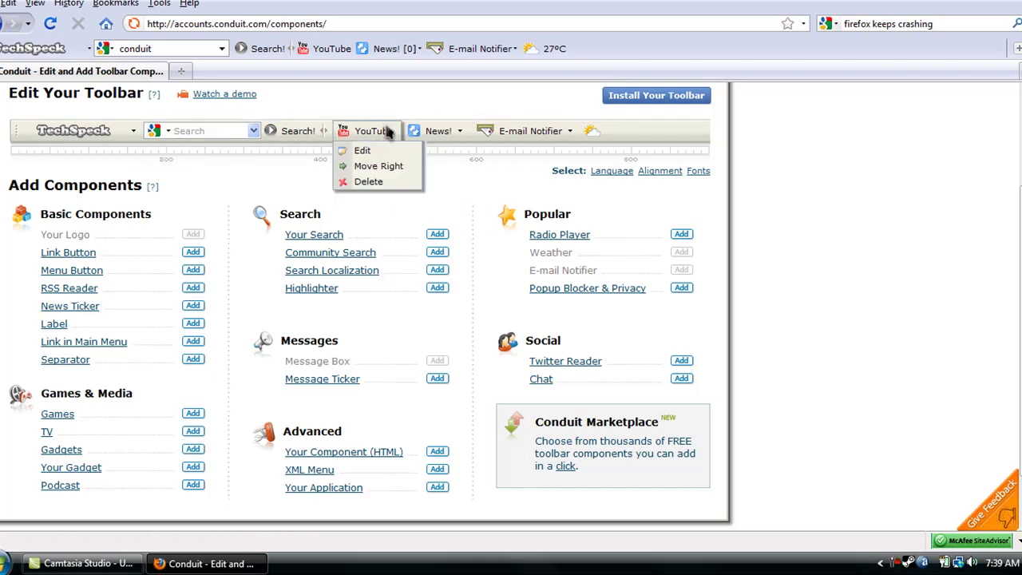
pyautogui.click(360, 152)
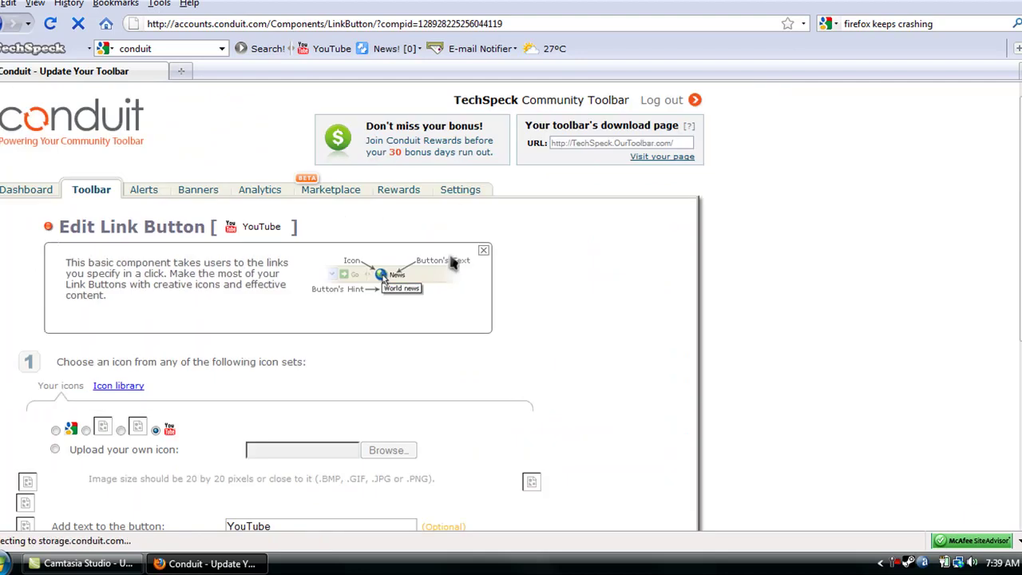
pyautogui.scroll(-2, 32, 399)
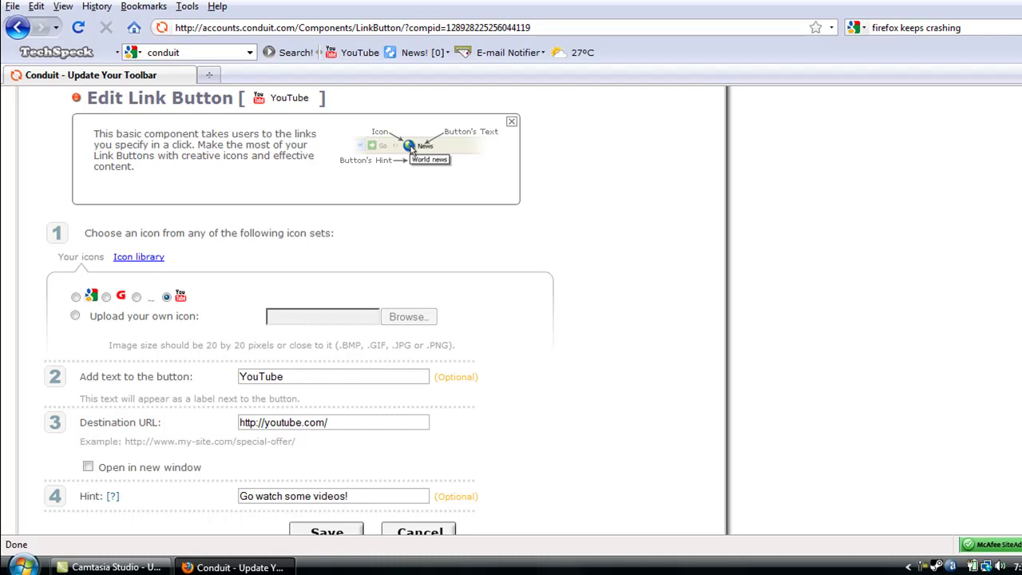
pyautogui.scroll(-1, 650, 406)
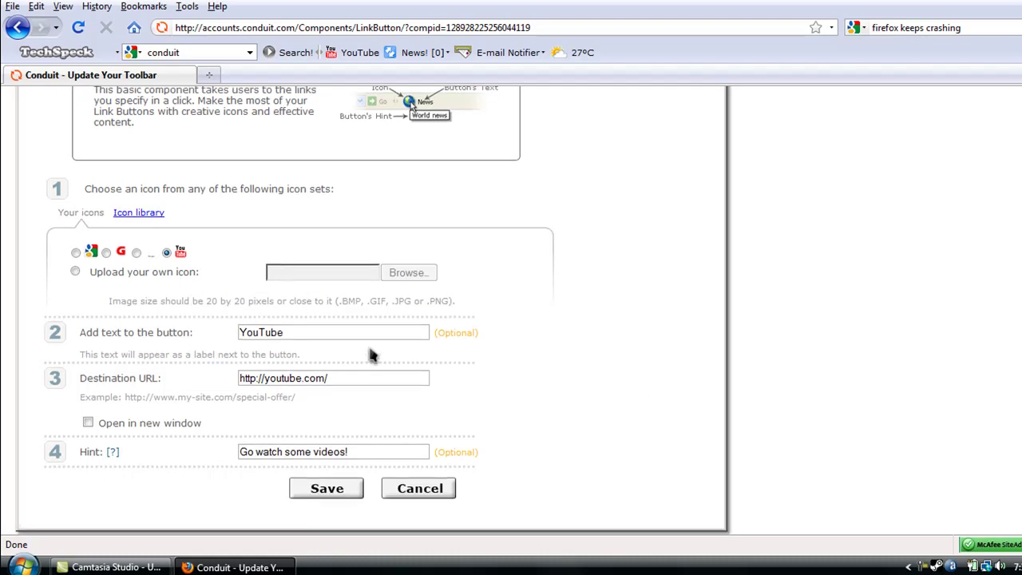
pyautogui.scroll(2, 343, 384)
pyautogui.scroll(-2, 315, 418)
pyautogui.scroll(4, 304, 240)
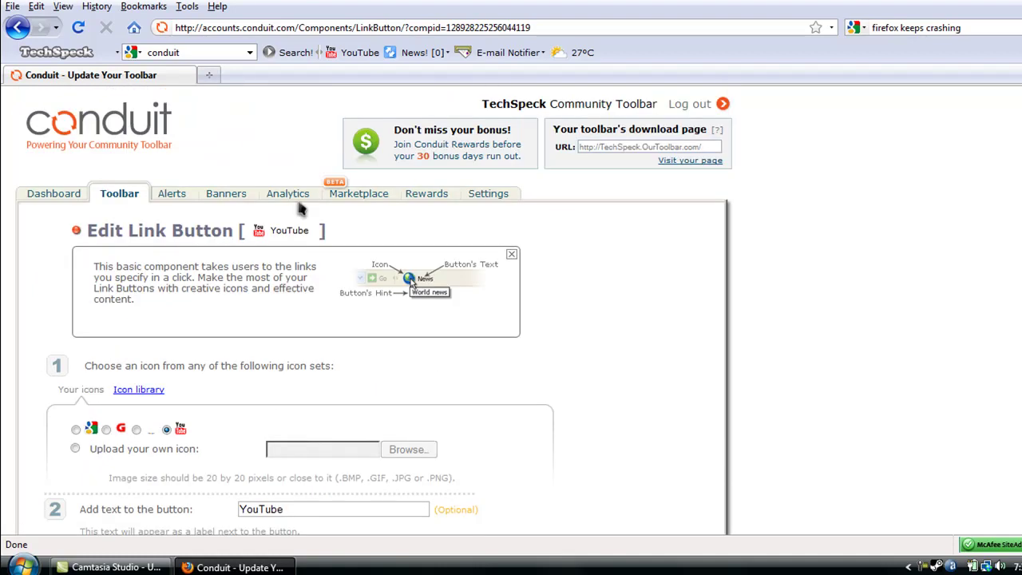
pyautogui.scroll(-5, 289, 232)
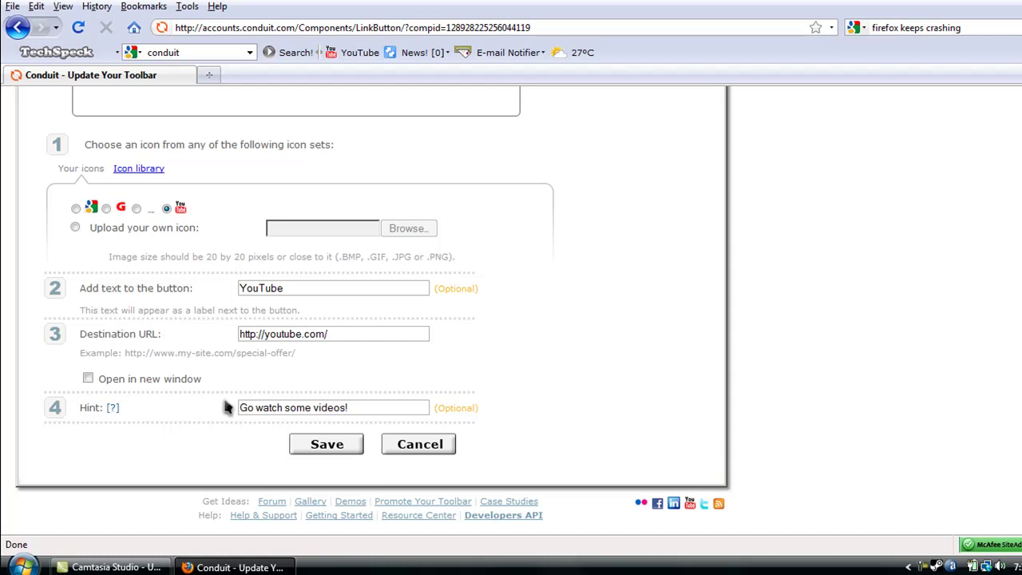
pyautogui.scroll(5, 468, 450)
pyautogui.scroll(-5, 342, 395)
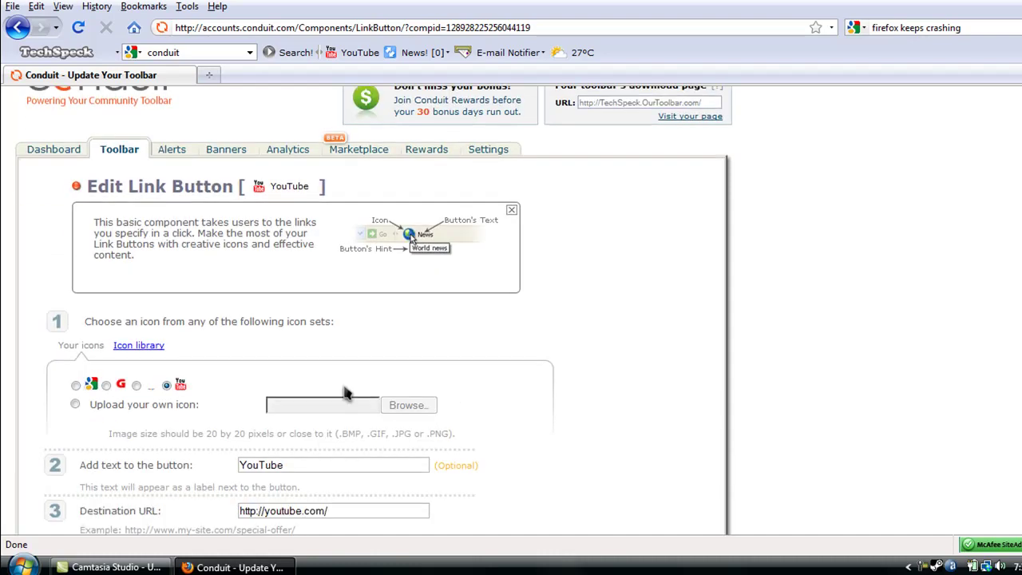
pyautogui.click(417, 452)
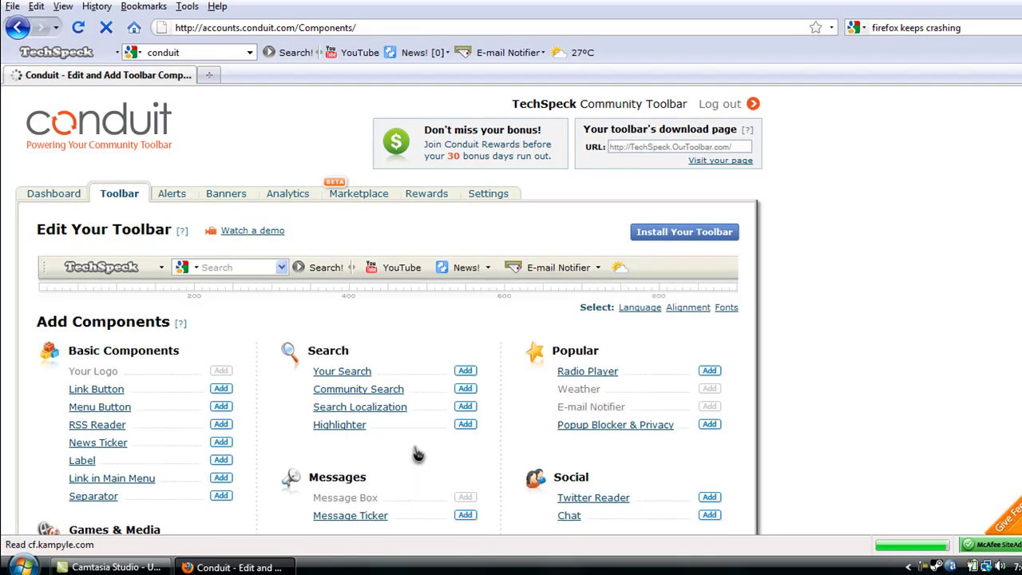
# Look through the basic, search, popular, messages and other components available for adding to the toolbar.
pyautogui.scroll(-3, 245, 412)
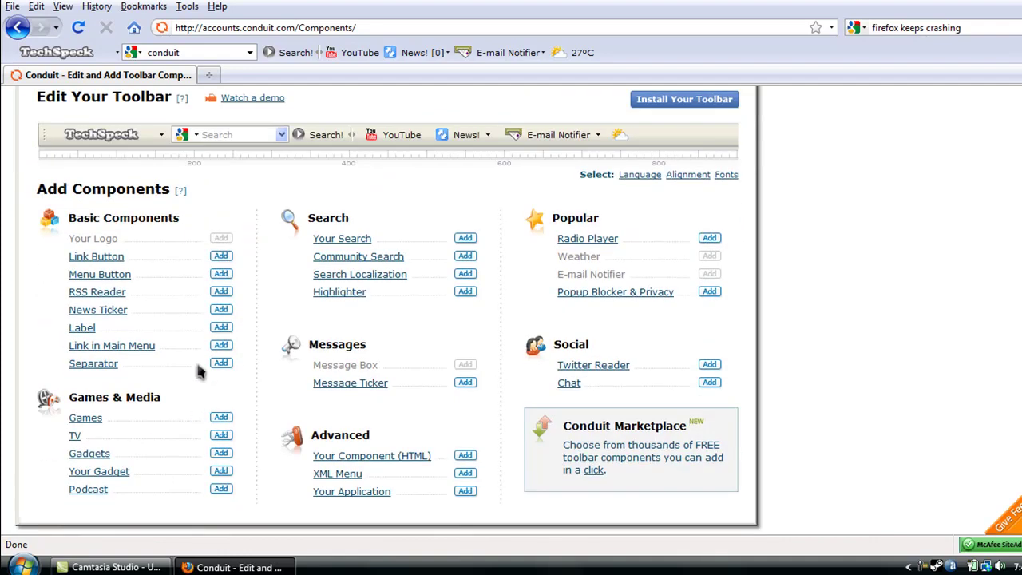
pyautogui.click(222, 254)
pyautogui.moveTo(610, 243)
pyautogui.scroll(-1, 448, 304)
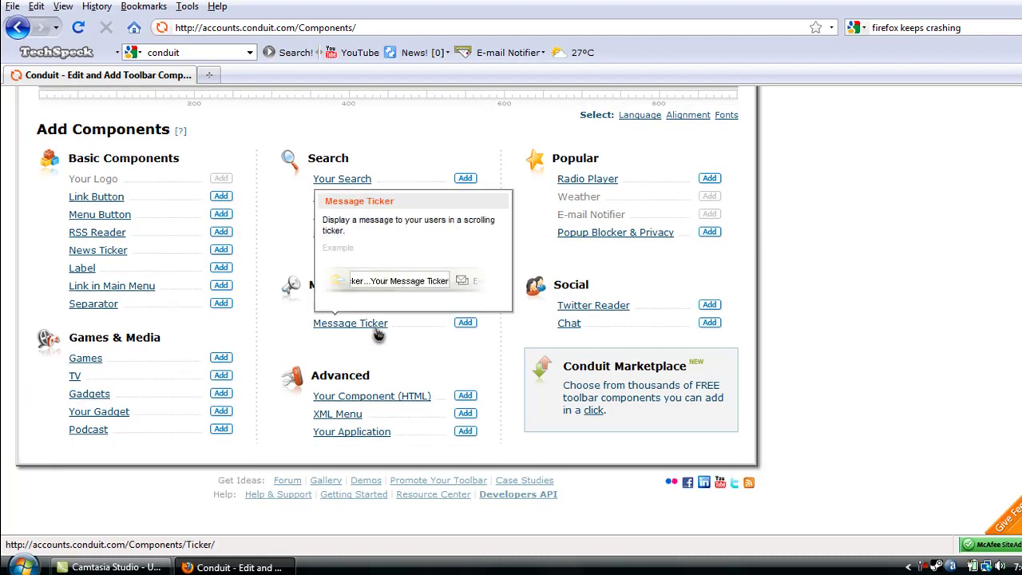
# Open the Message Ticker component and examine its message, width, speed, color, scroll direction and font settings.
pyautogui.click(377, 327)
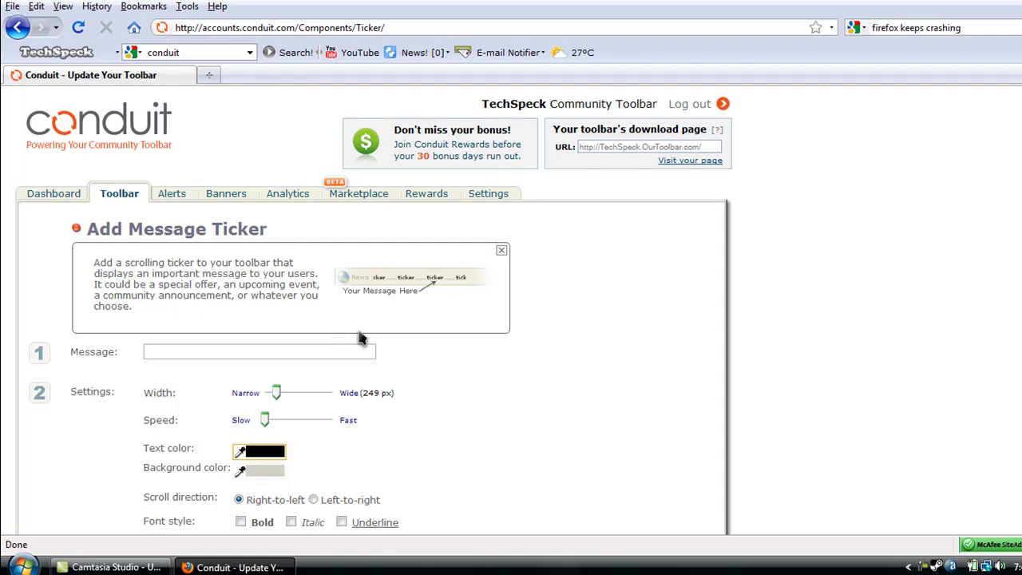
pyautogui.scroll(-5, 361, 352)
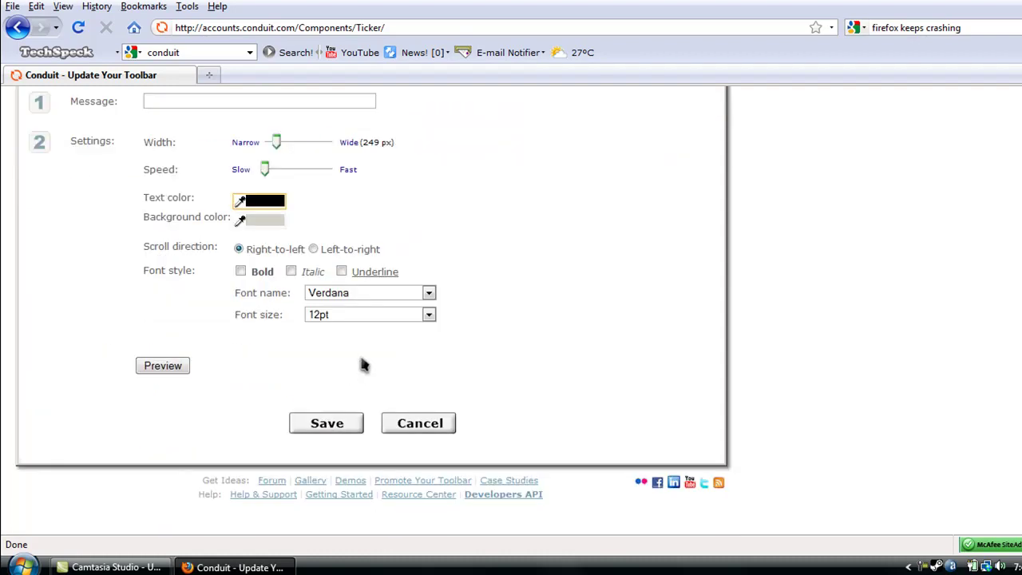
pyautogui.scroll(4, 361, 365)
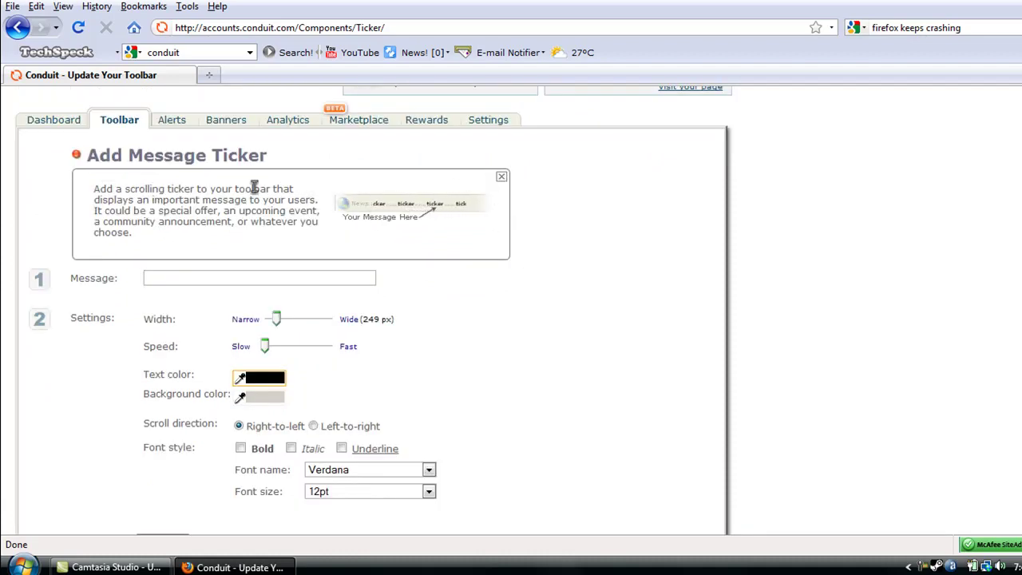
# Open the Community Alerts page and review its description, sent alerts and option for creating a new alert.
pyautogui.scroll(2, 447, 176)
pyautogui.click(170, 201)
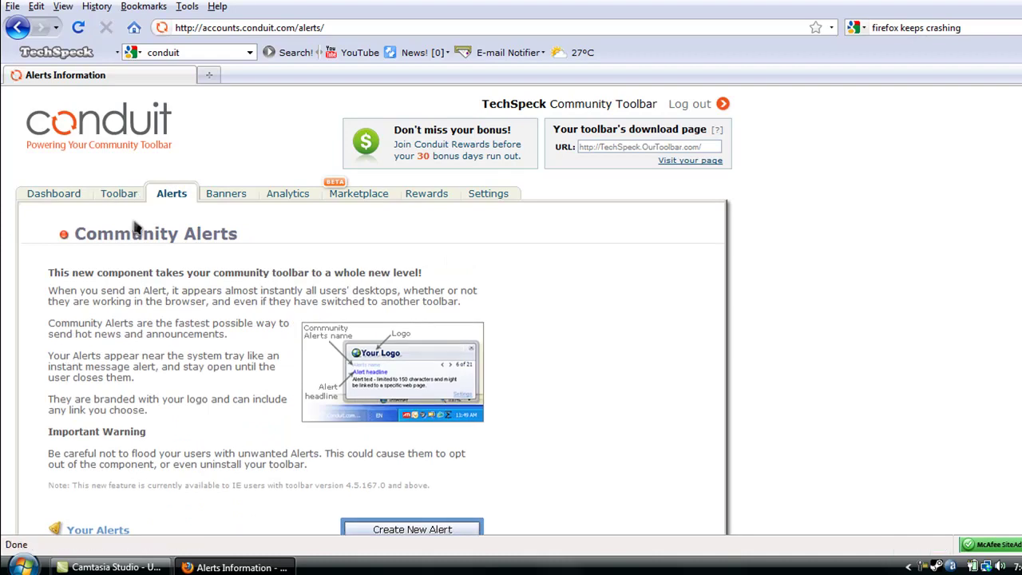
pyautogui.scroll(-6, 137, 227)
pyautogui.scroll(3, 426, 285)
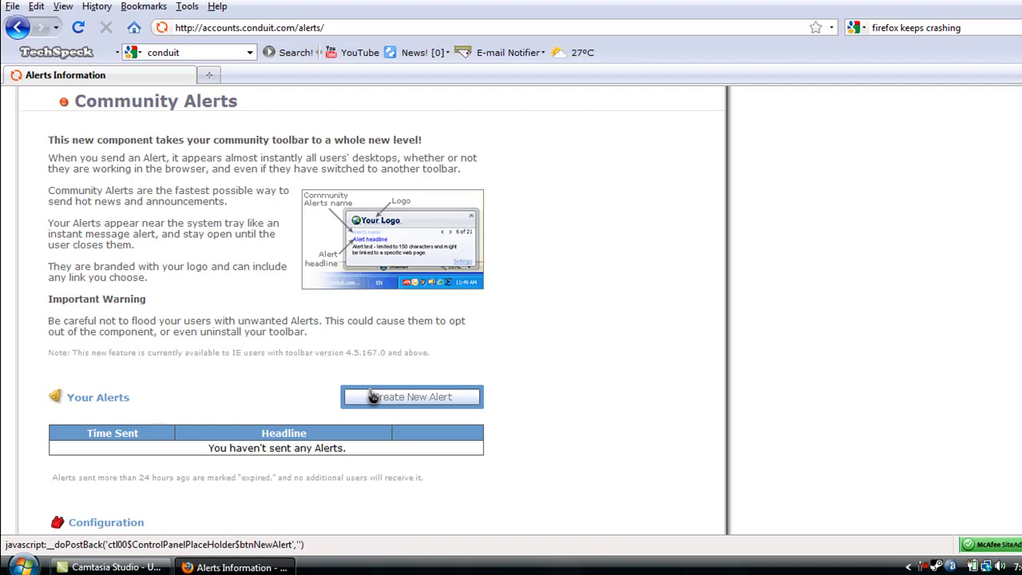
pyautogui.scroll(3, 371, 397)
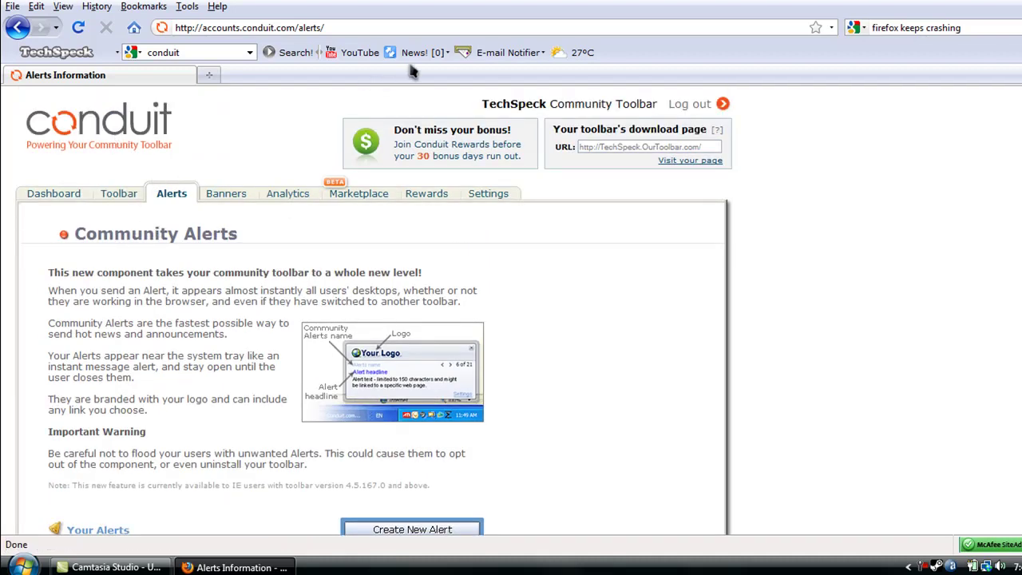
# Open the Banners page and look at the toolbar promotion and Offer Your Content 2go options.
pyautogui.click(241, 199)
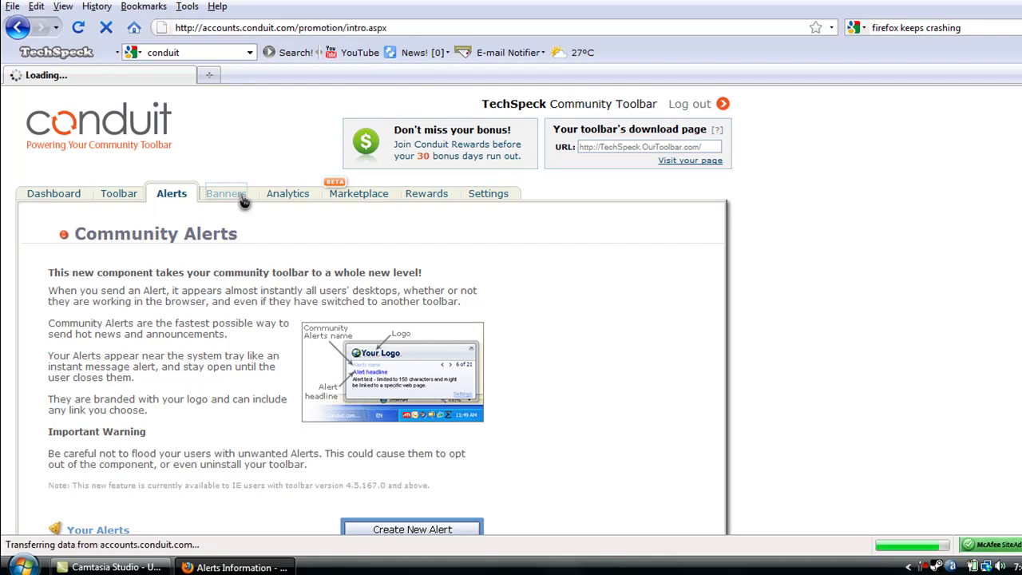
pyautogui.scroll(-5, 226, 313)
pyautogui.scroll(3, 308, 281)
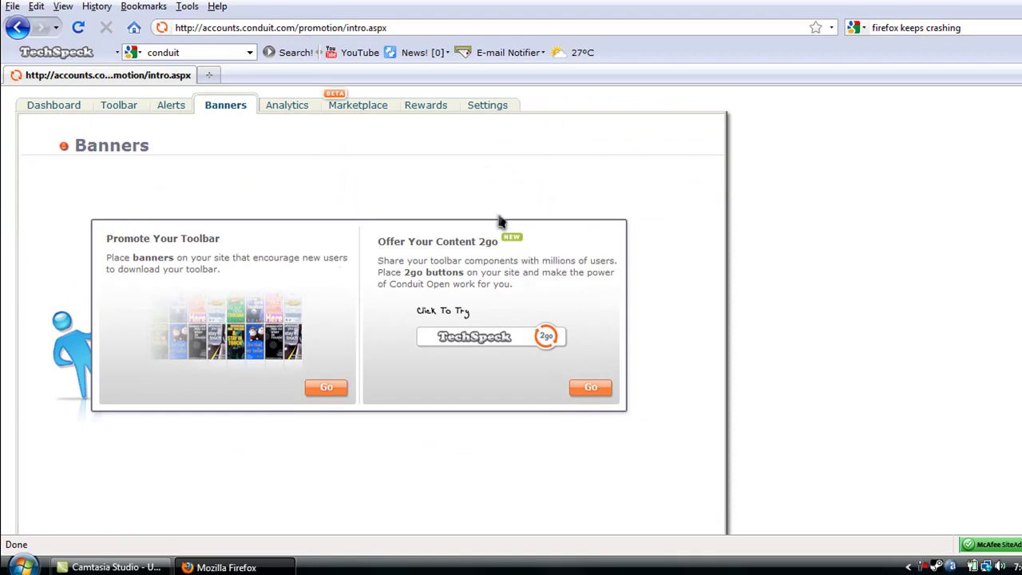
# Open the Analytics page, dismiss the welcome message, and examine the new users, revenue, active users and toolbar usage reports.
pyautogui.click(284, 107)
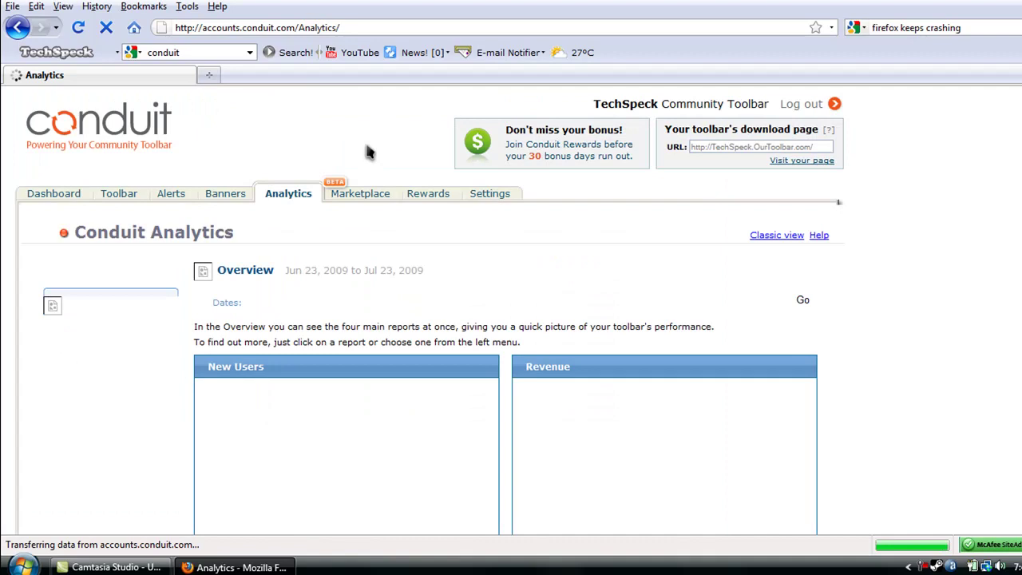
pyautogui.scroll(-1, 325, 265)
pyautogui.scroll(-6, 326, 265)
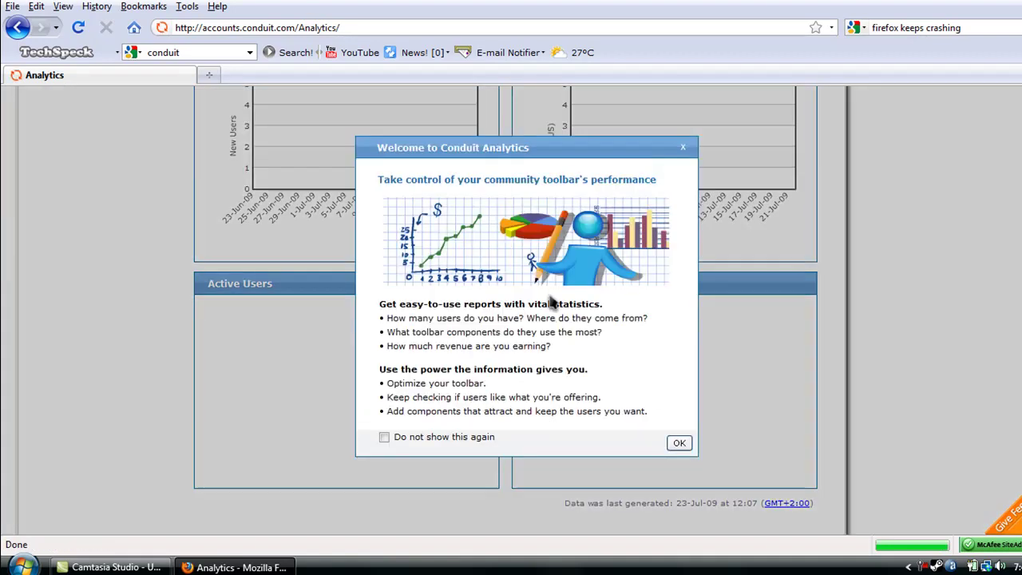
pyautogui.scroll(-2, 643, 407)
pyautogui.click(675, 359)
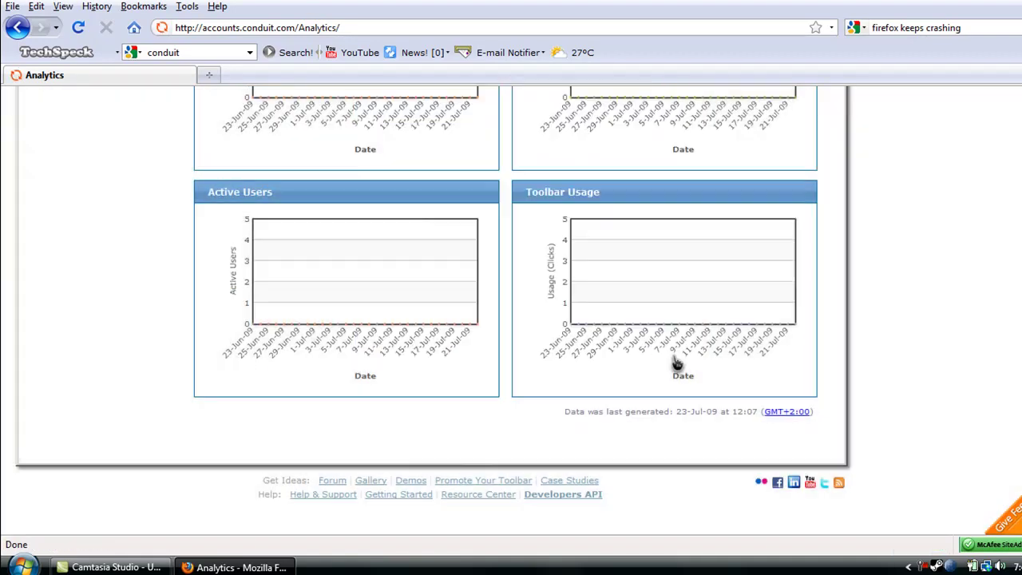
pyautogui.scroll(7, 290, 397)
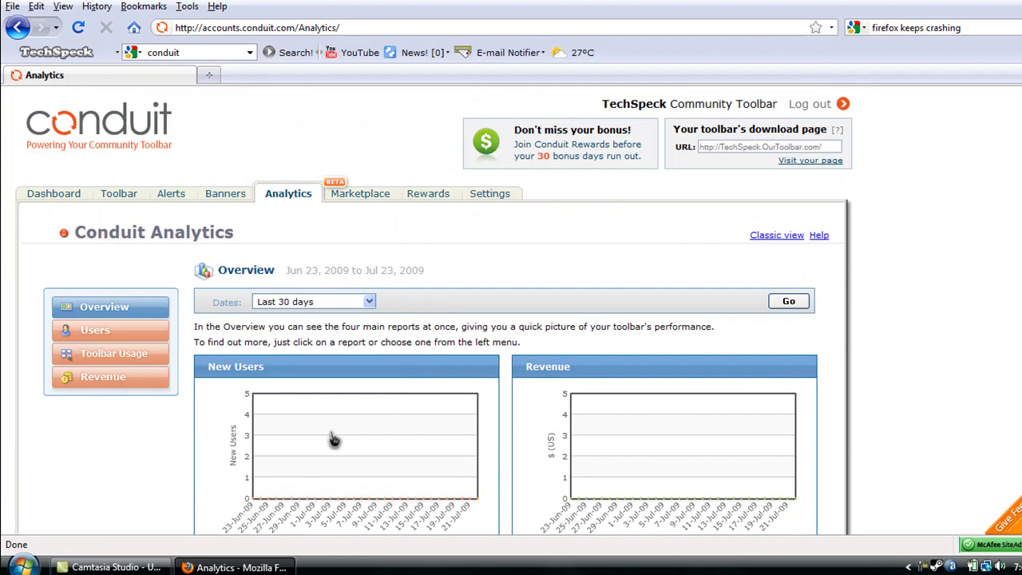
pyautogui.scroll(2, 349, 406)
# Return to the toolbar editing page and look at the edit, move and delete options of the existing components.
pyautogui.click(128, 199)
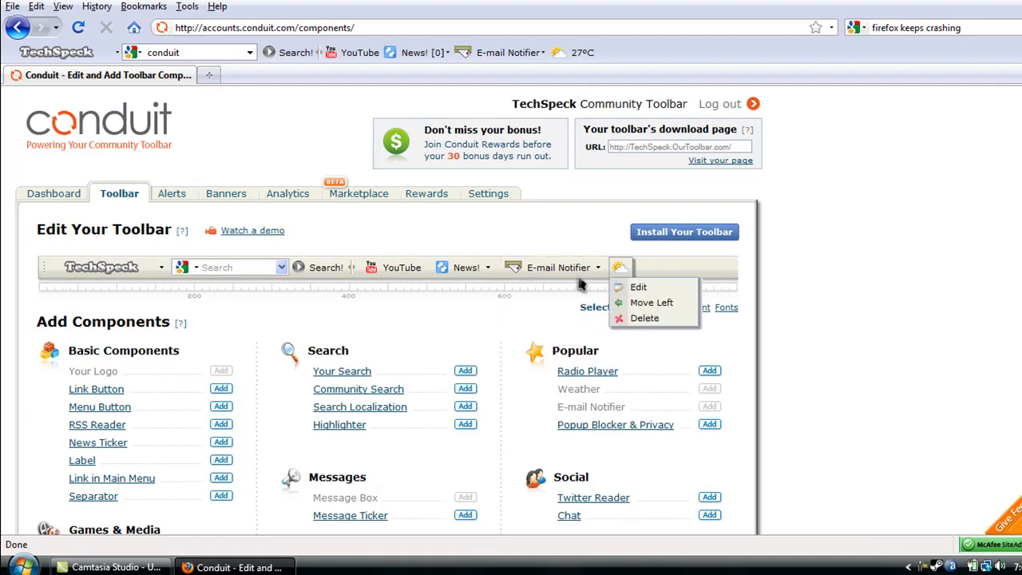
pyautogui.moveTo(460, 272)
pyautogui.scroll(-1, 460, 284)
pyautogui.scroll(1, 814, 310)
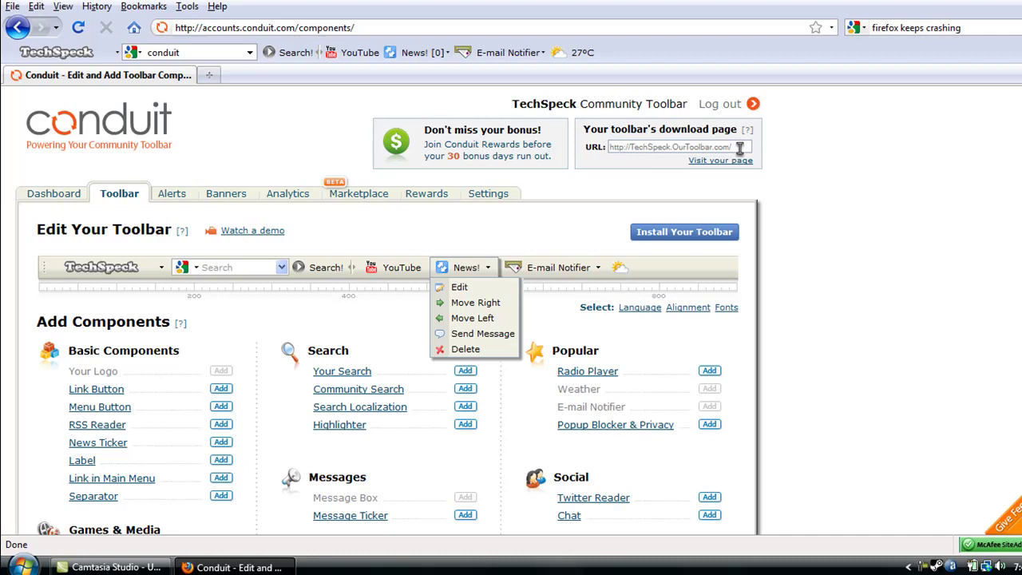
pyautogui.moveTo(734, 148); pyautogui.dragTo(609, 148)
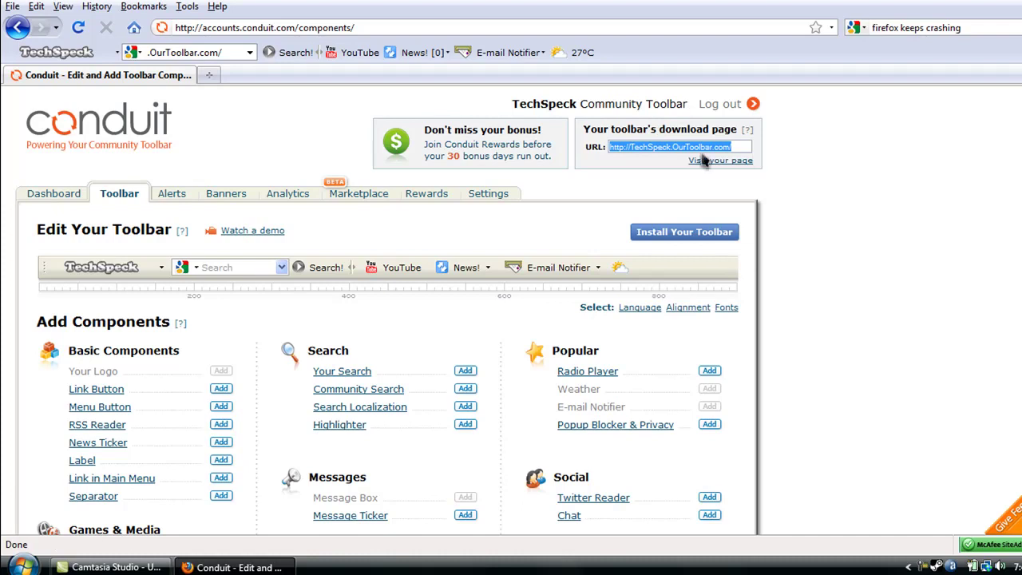
pyautogui.rightClick(650, 145)
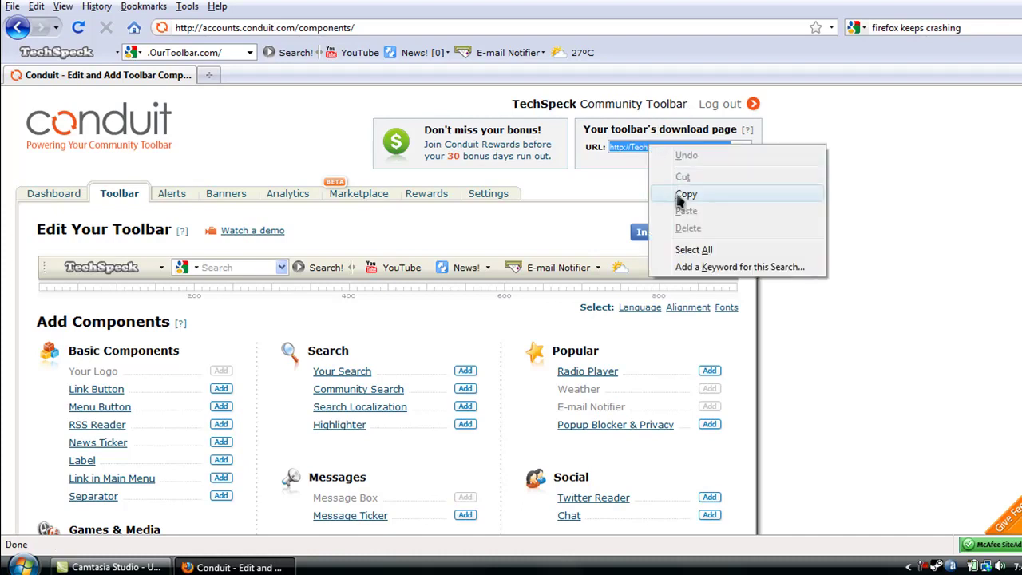
pyautogui.click(679, 196)
pyautogui.click(380, 27)
pyautogui.rightClick(381, 27)
pyautogui.click(452, 99)
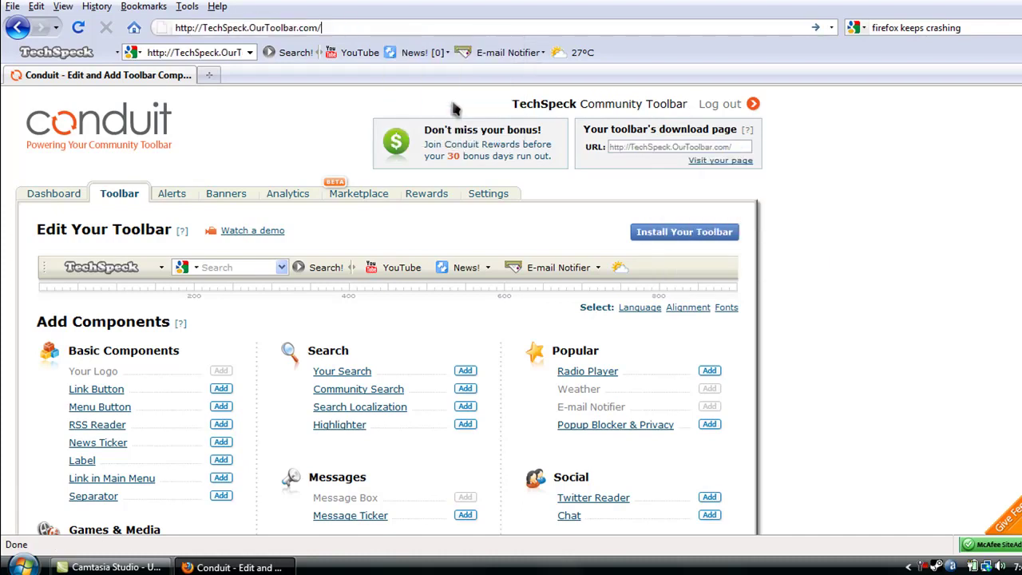
pyautogui.press('Return')
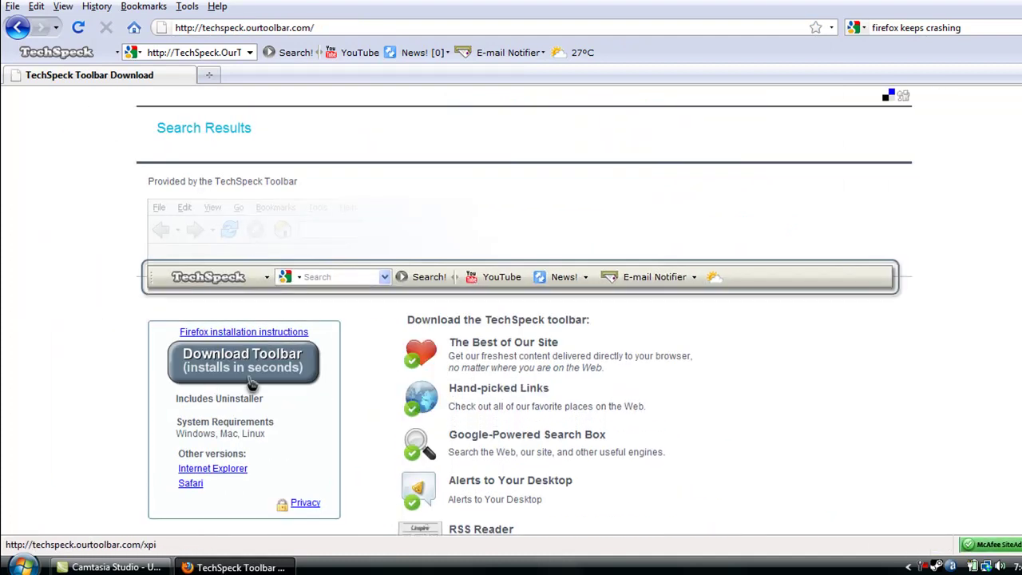
# Look through the TechSpeck toolbar download page and its feature list, and close the browser.
pyautogui.scroll(-3, 37, 359)
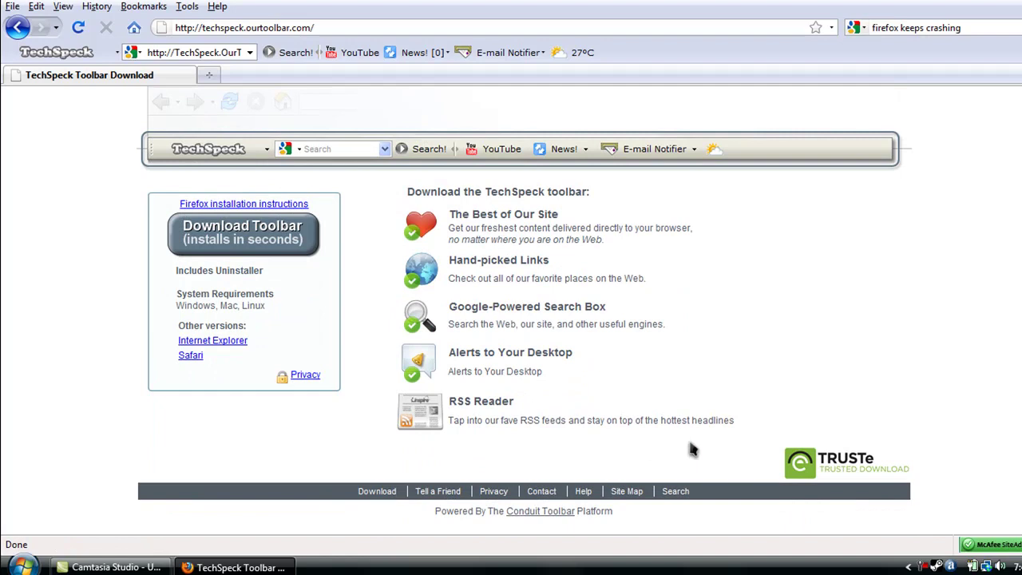
pyautogui.scroll(3, 607, 399)
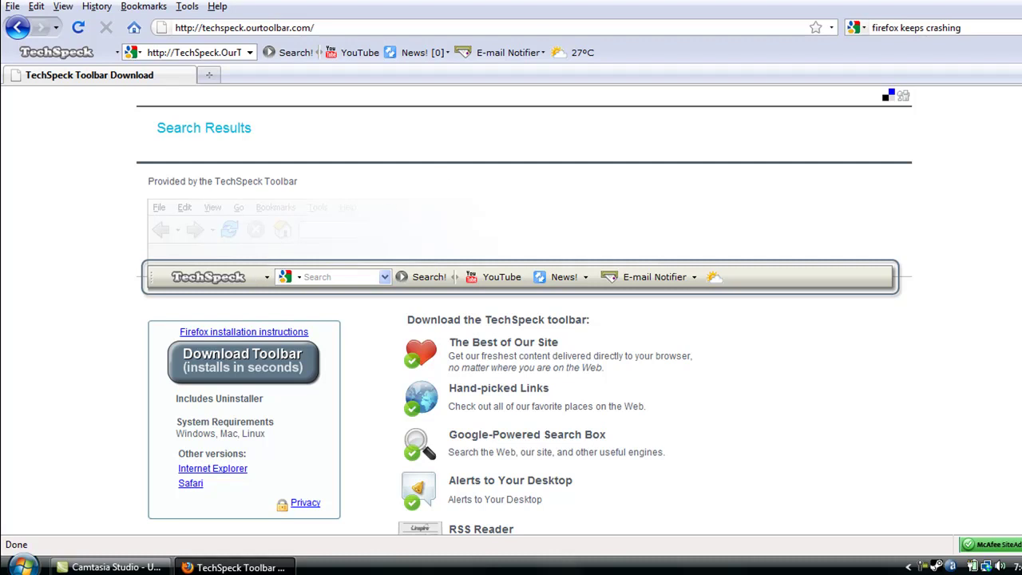
pyautogui.hotkey('alt', 'F4')
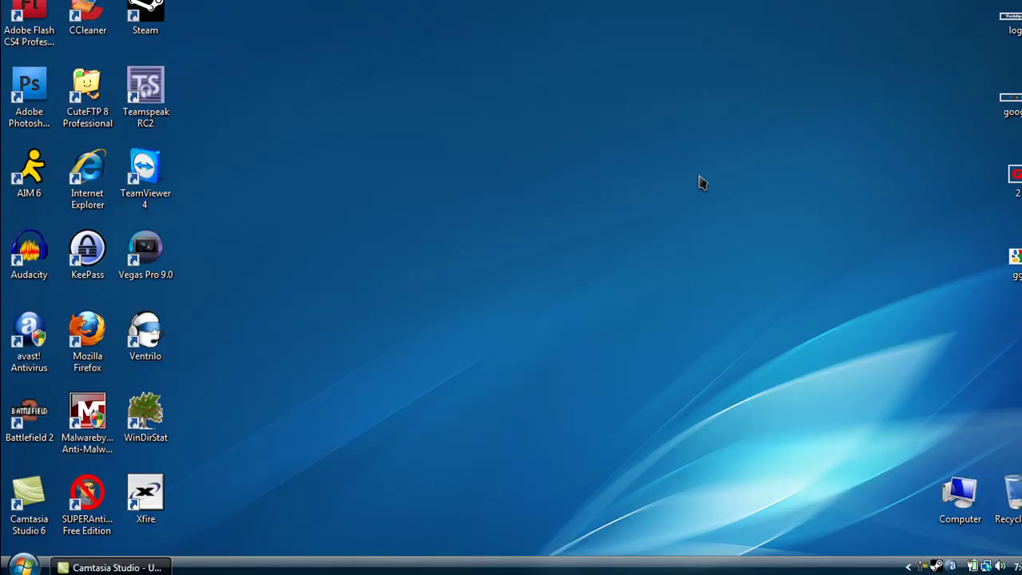